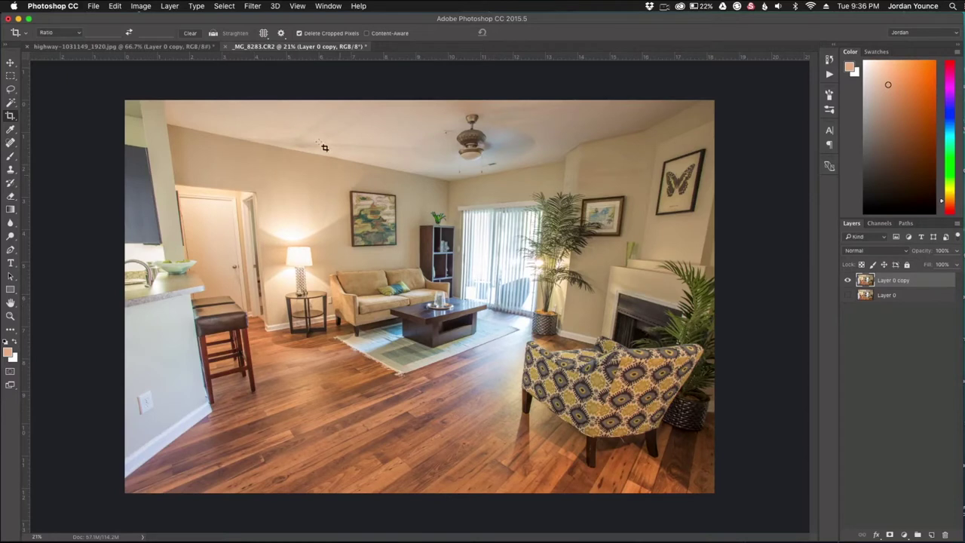
# - Open the Filter menu over the living-room photo
pyautogui.click(253, 6)
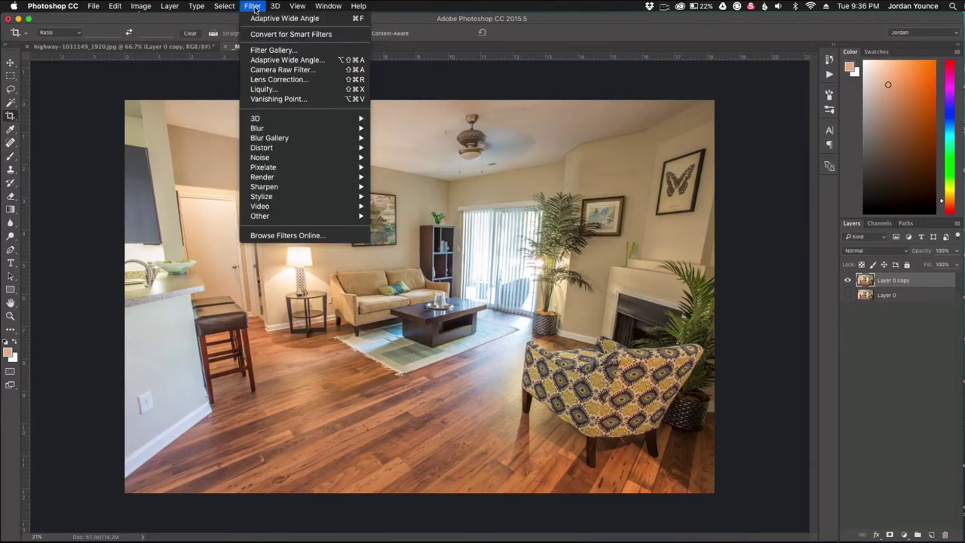
# - Launch Adaptive Wide Angle on the photo and list its Correction types
pyautogui.click(270, 60)
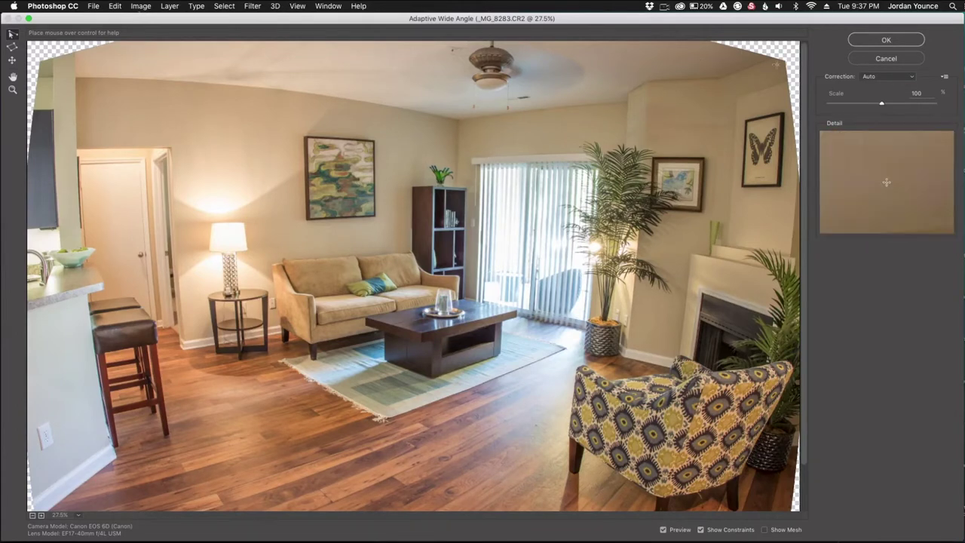
pyautogui.click(878, 76)
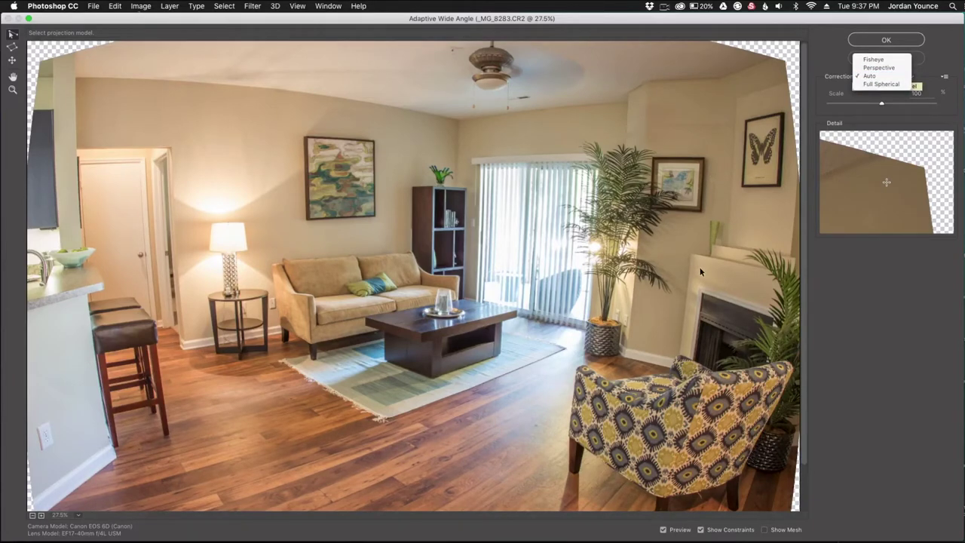
# - Review the Correction types again and keep the correction on Auto
pyautogui.click(849, 92)
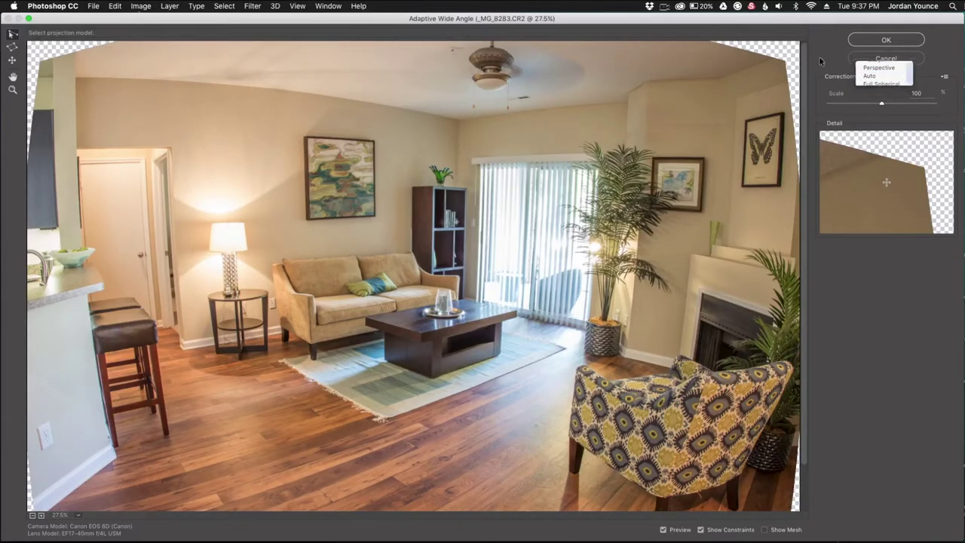
pyautogui.click(871, 77)
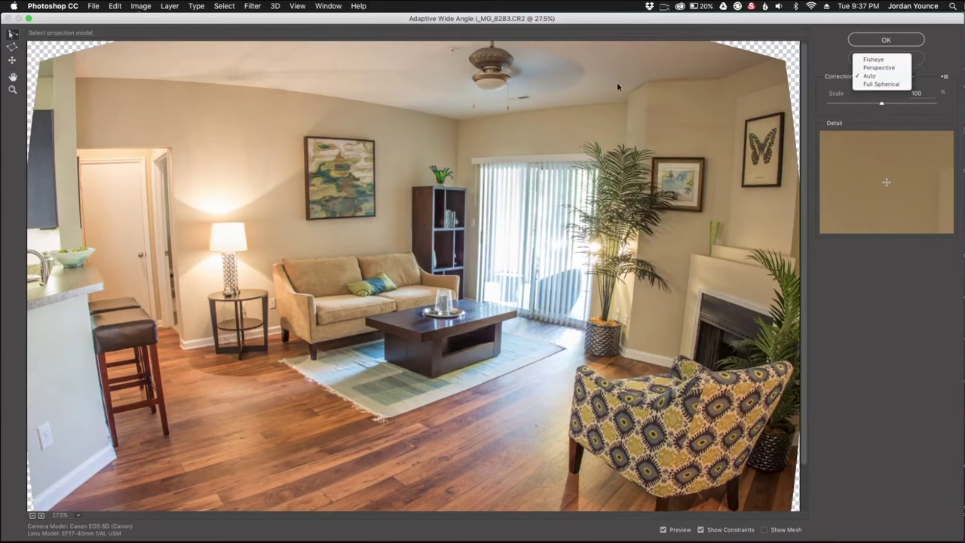
pyautogui.click(242, 178)
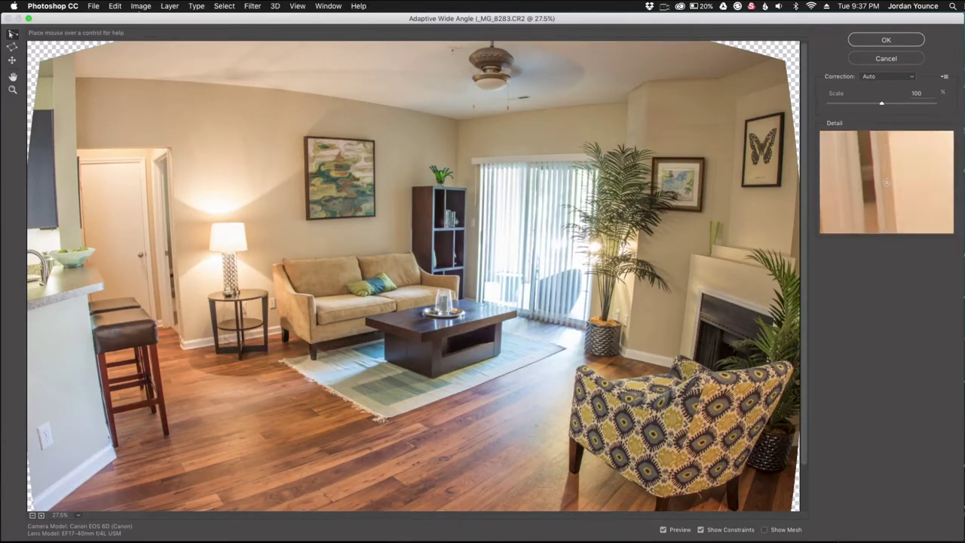
# - Draw a constraint from the doorframe top to the floor, redoing the first attempt
pyautogui.click(171, 147)
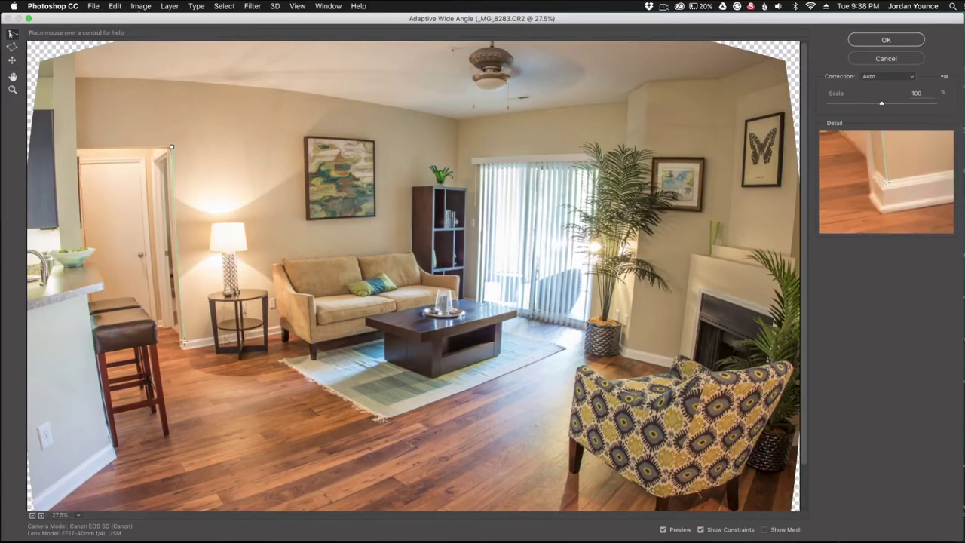
pyautogui.click(183, 341)
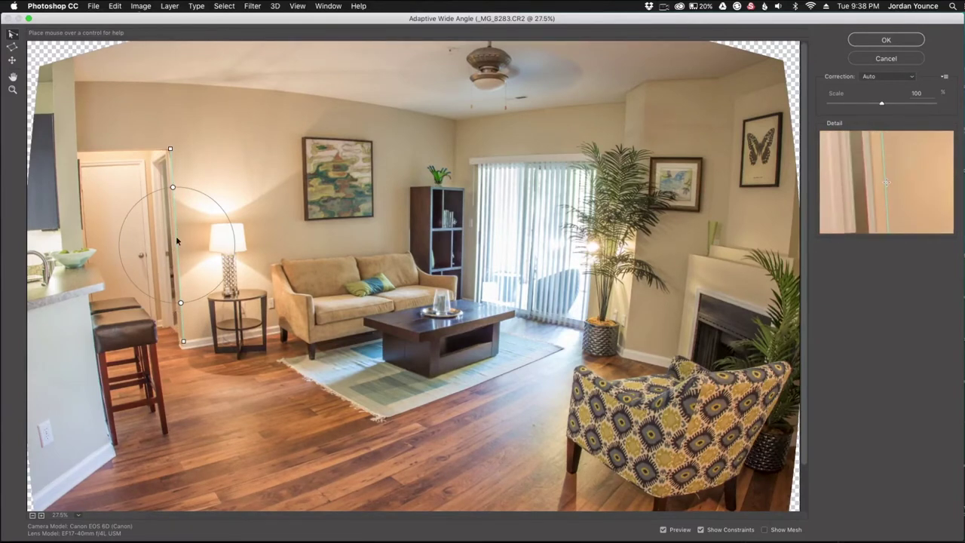
pyautogui.keyDown('alt'); pyautogui.click(170, 148); pyautogui.keyUp('alt')
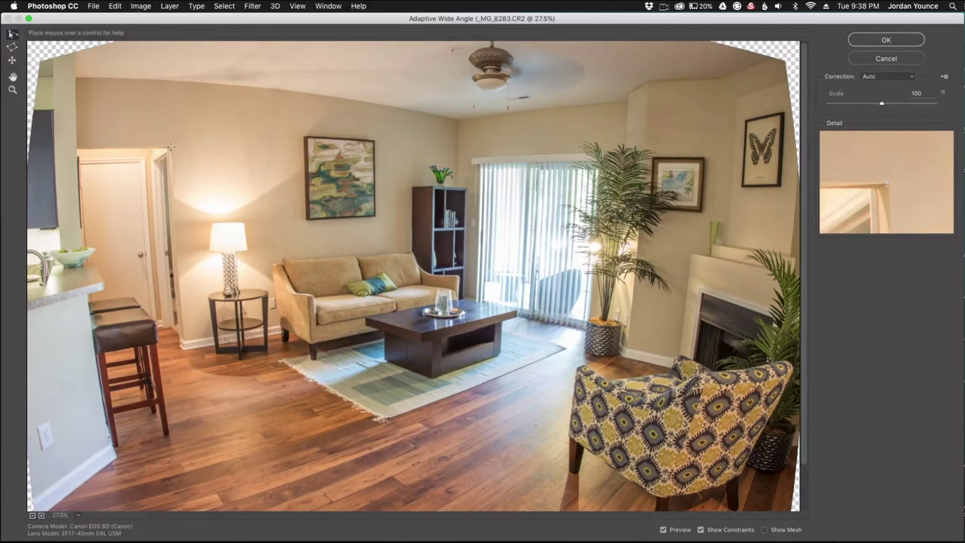
pyautogui.click(171, 147)
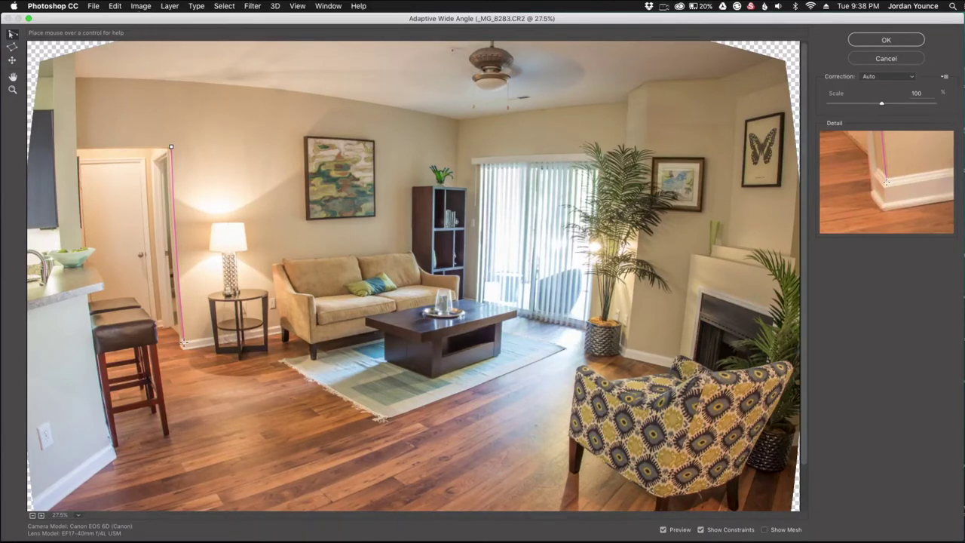
pyautogui.click(184, 343)
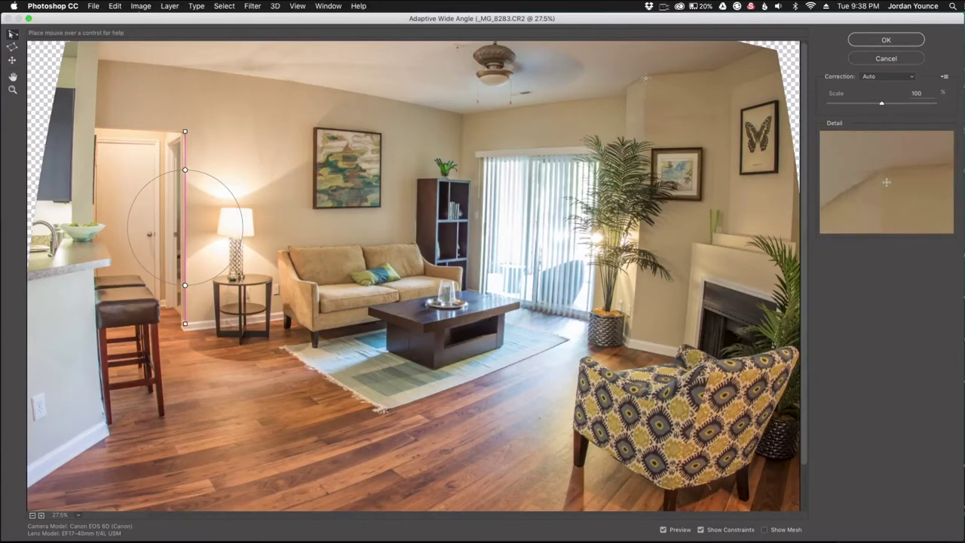
# - Add vertical constraints on the right wall corner, window corner, coffee table and painting's left edge
pyautogui.click(647, 78)
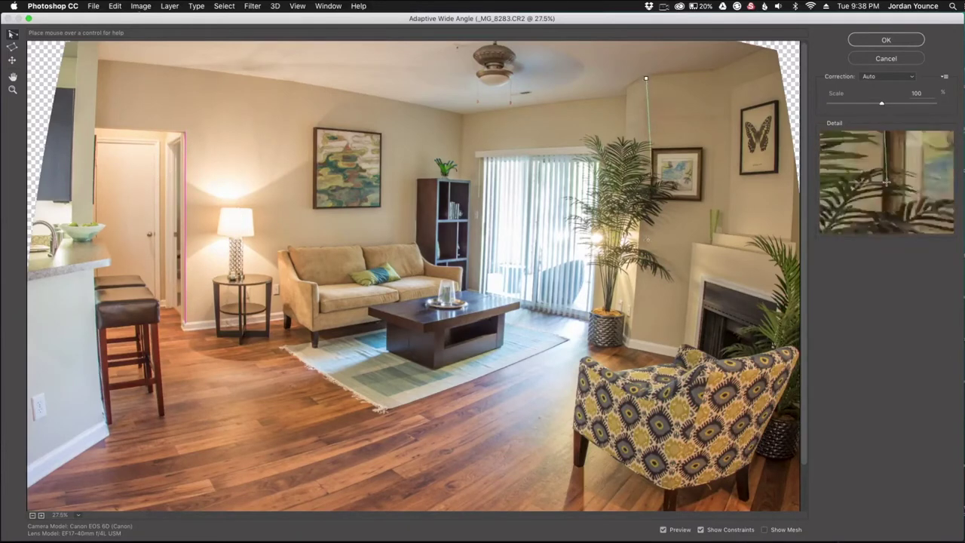
pyautogui.click(629, 341)
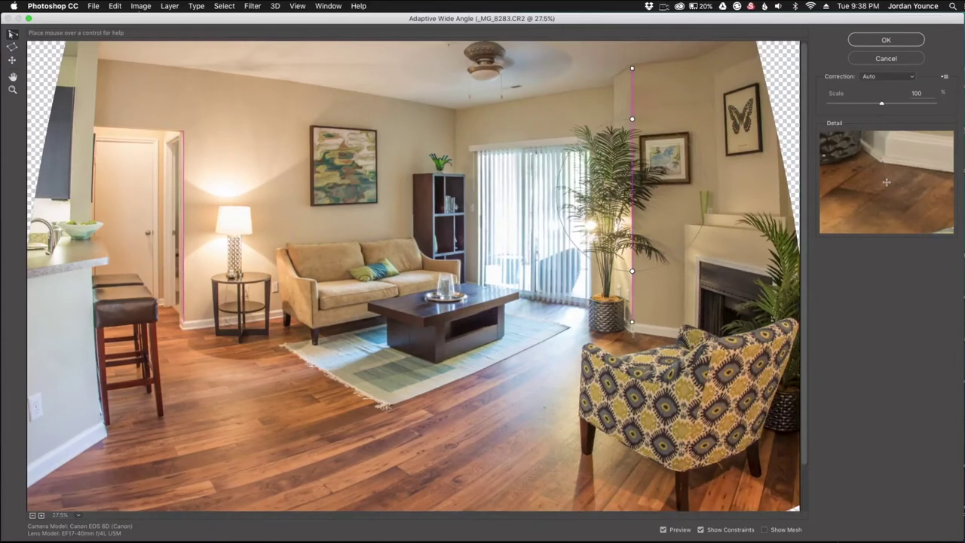
pyautogui.click(455, 112)
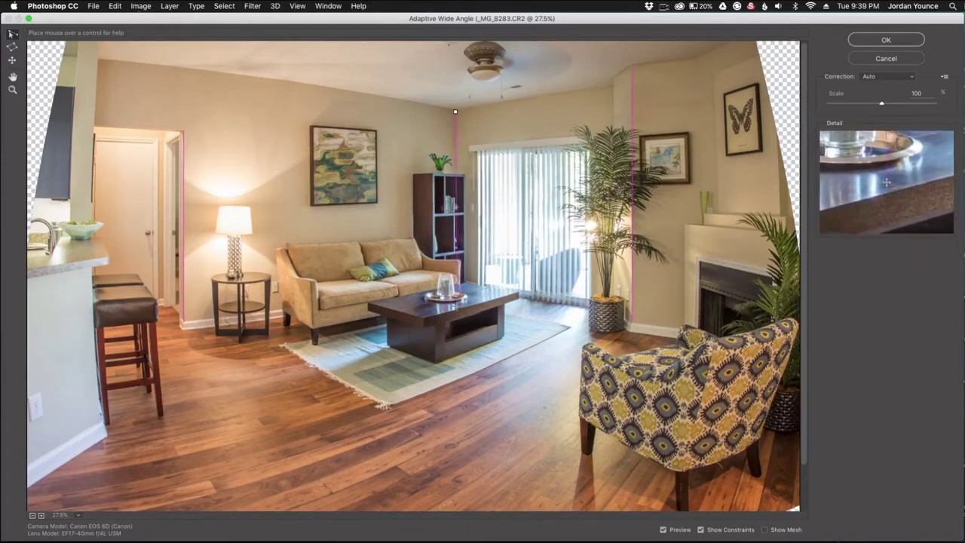
pyautogui.click(456, 305)
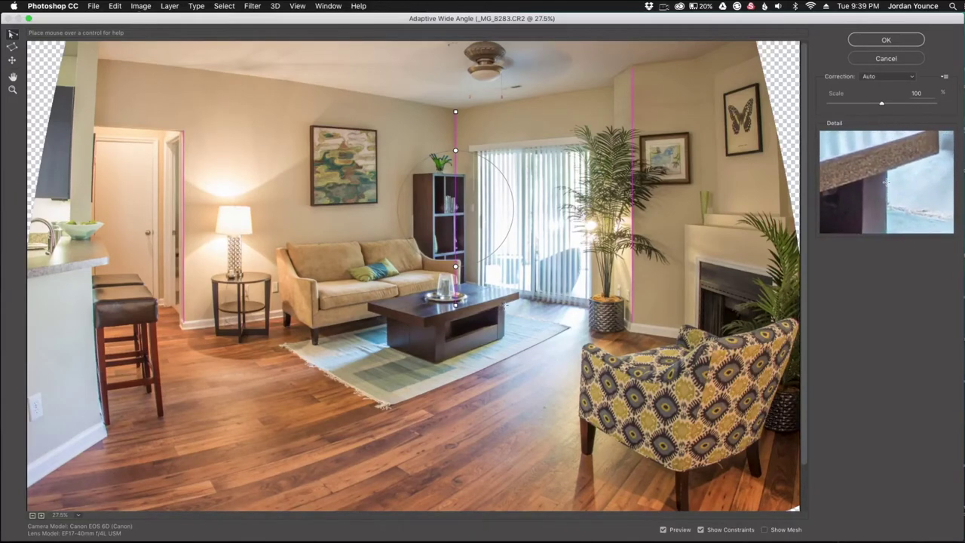
pyautogui.click(504, 321)
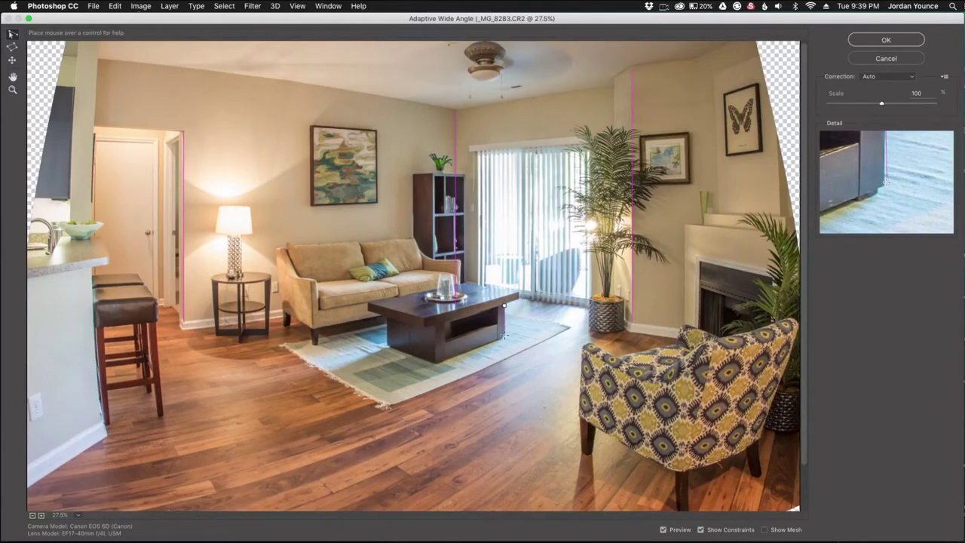
pyautogui.click(504, 336)
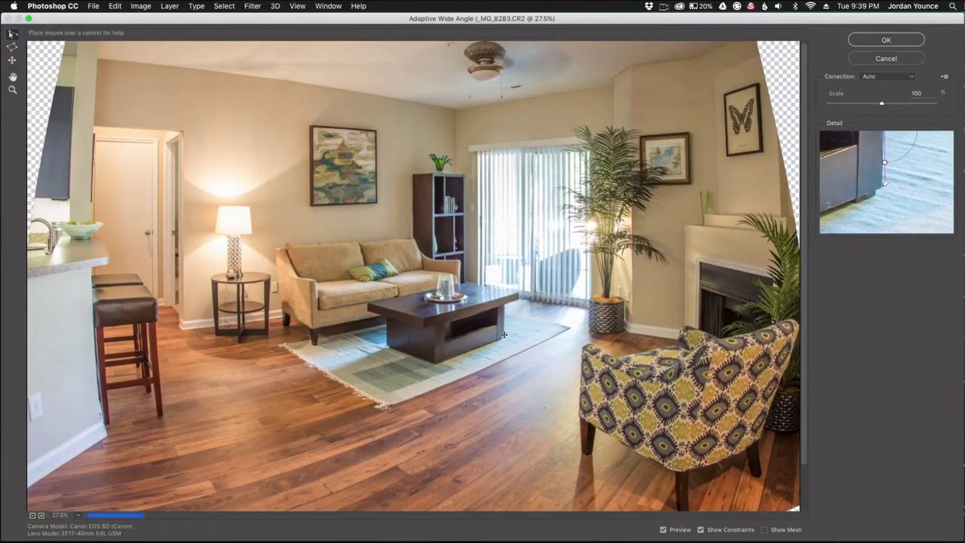
pyautogui.click(436, 326)
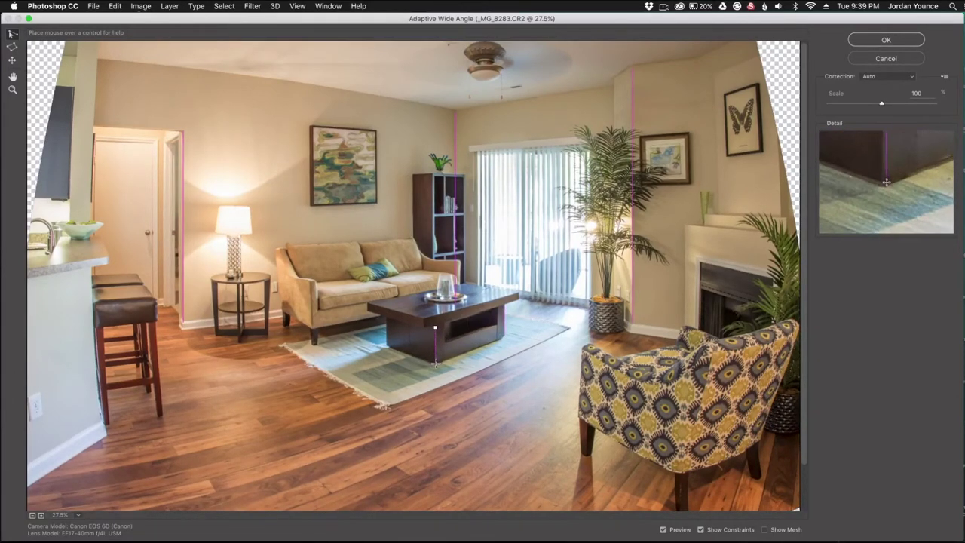
pyautogui.click(435, 363)
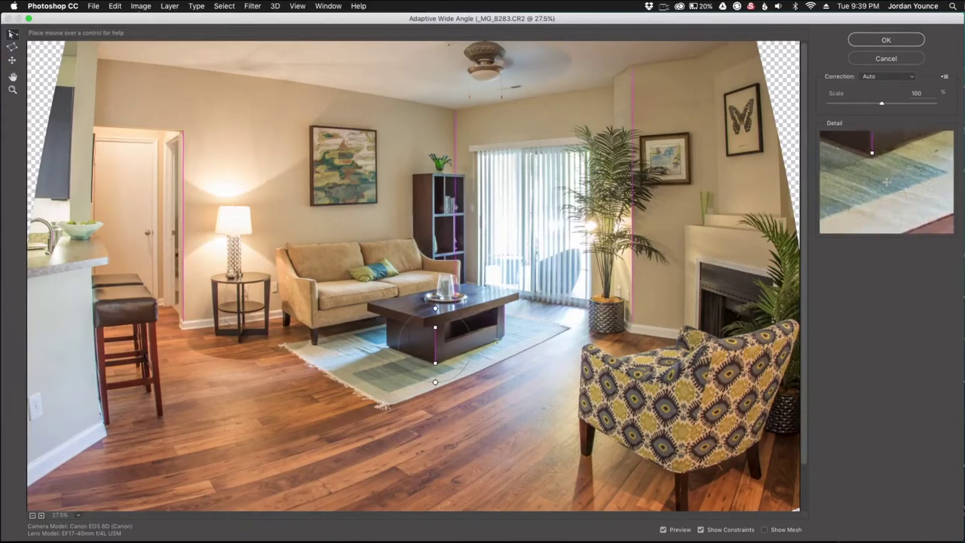
pyautogui.click(309, 126)
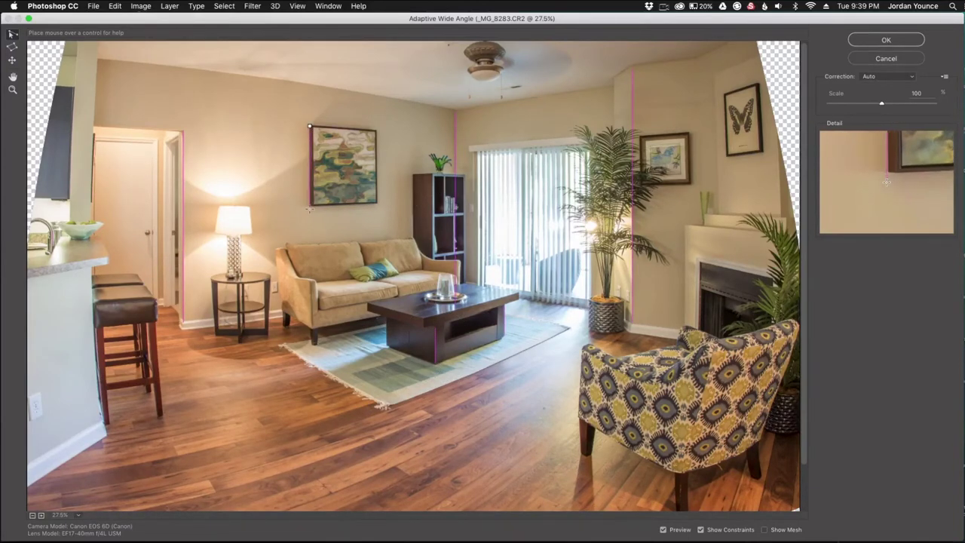
pyautogui.click(309, 209)
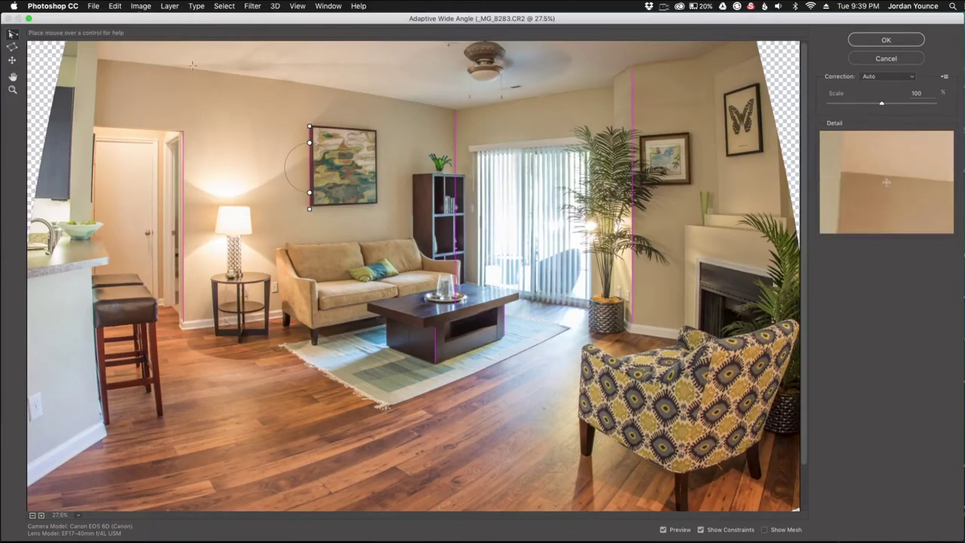
pyautogui.click(99, 58)
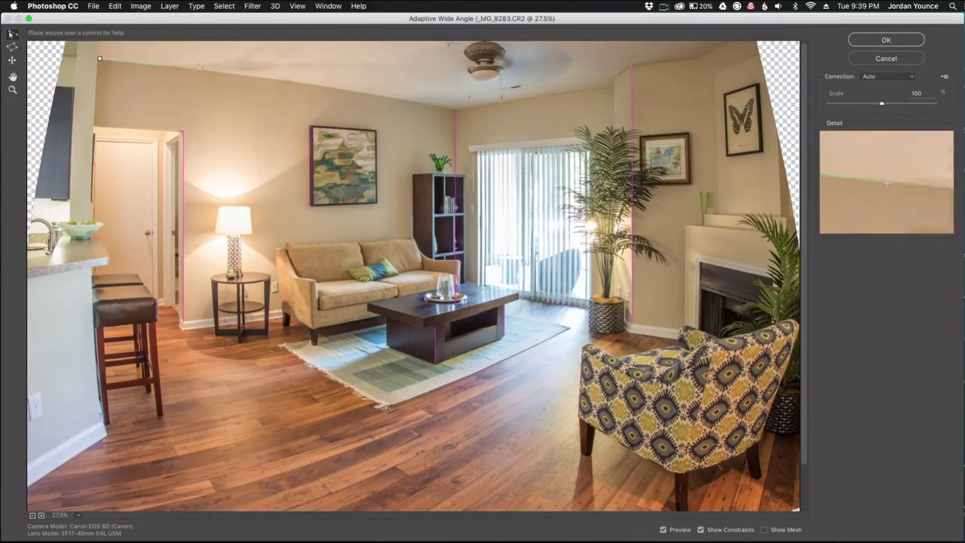
# - Add constraints along both ceiling lines, the bookshelf edge and the kitchen counter edge
pyautogui.click(455, 109)
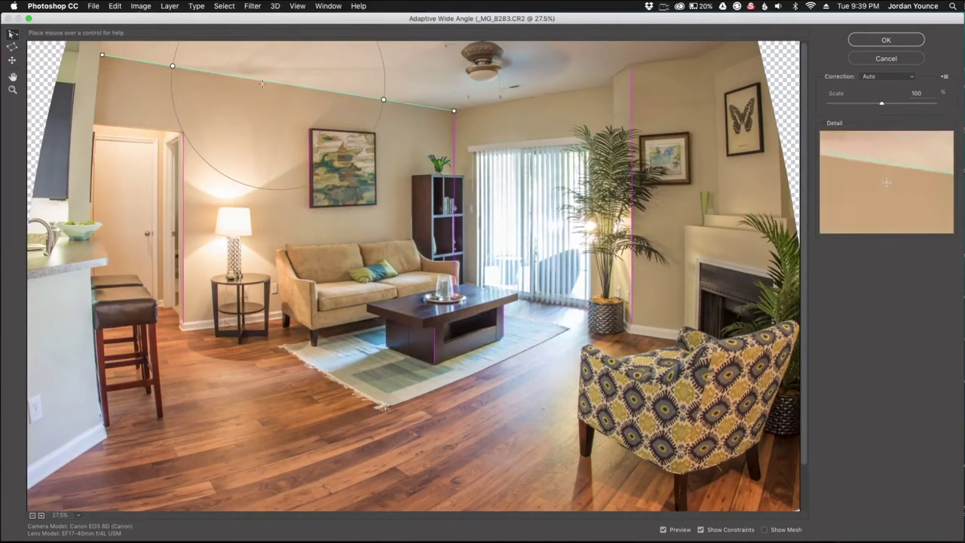
pyautogui.click(458, 111)
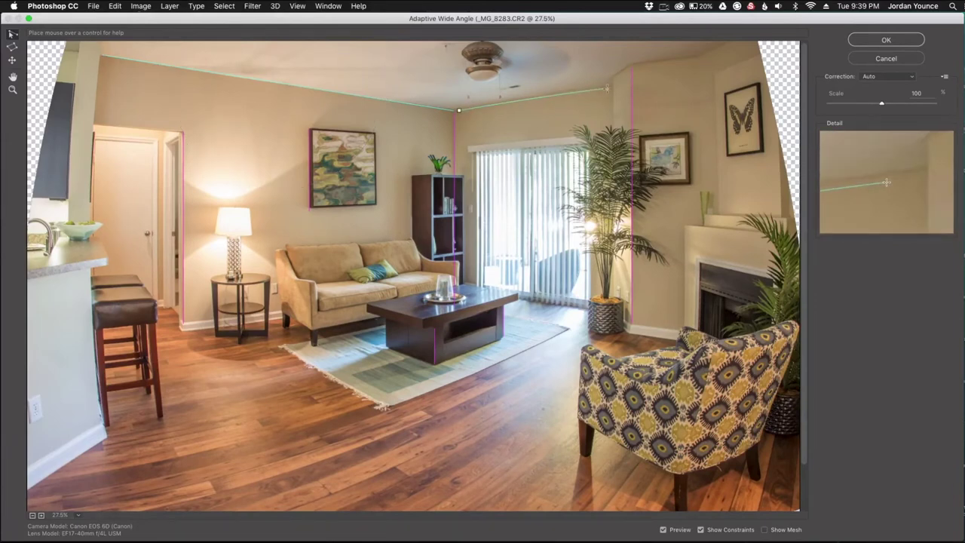
pyautogui.click(612, 88)
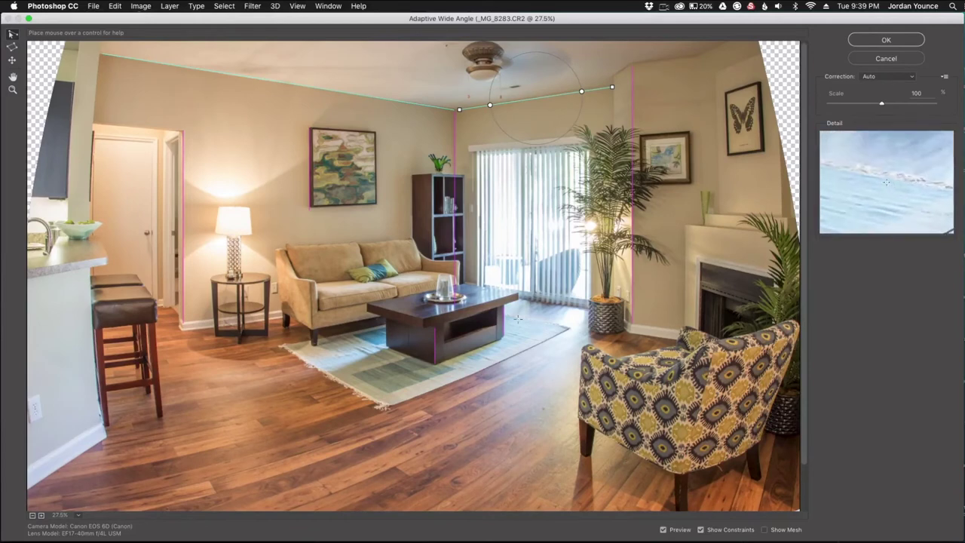
pyautogui.click(431, 177)
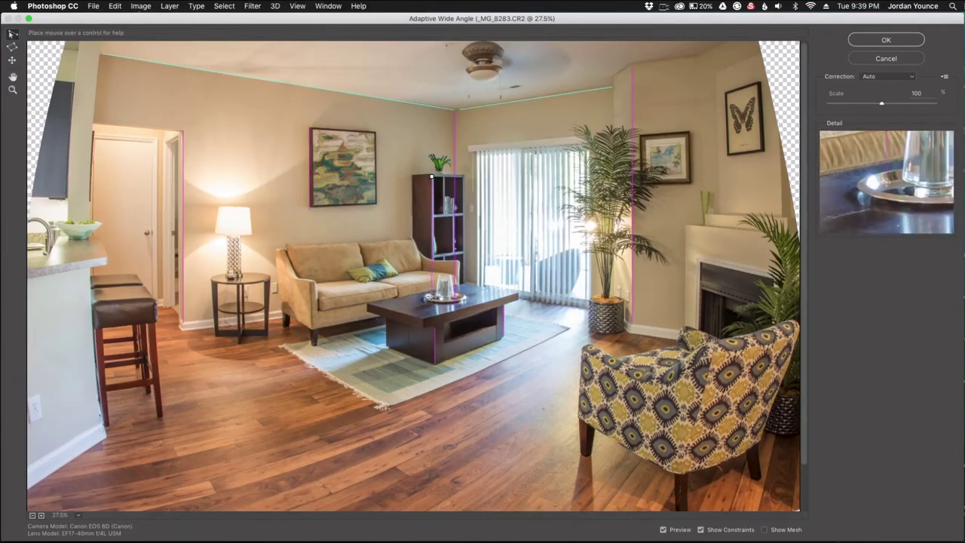
pyautogui.click(432, 296)
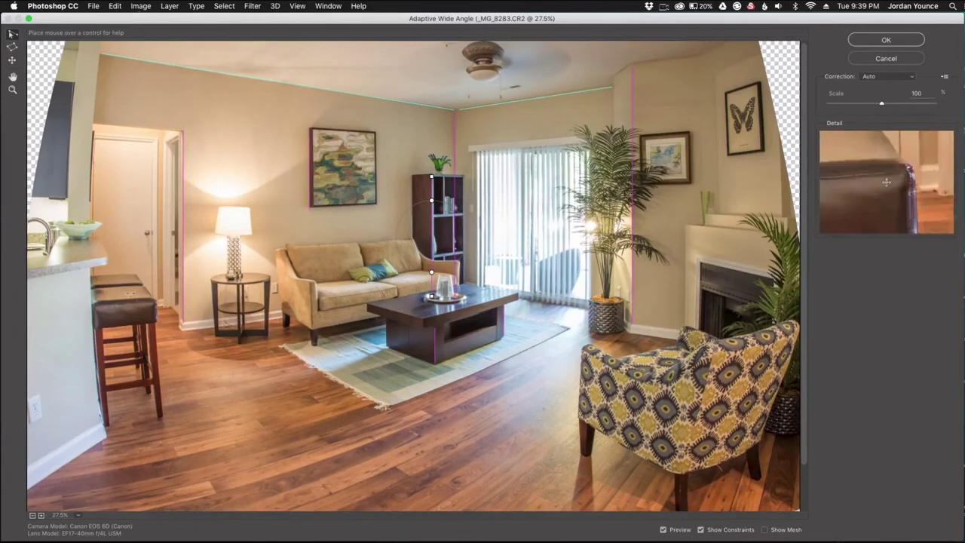
pyautogui.click(88, 269)
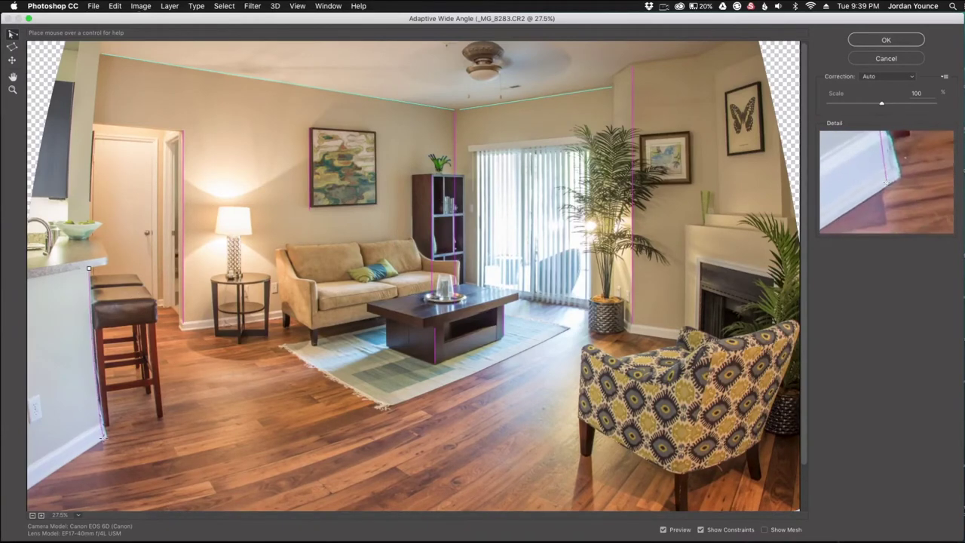
pyautogui.click(104, 435)
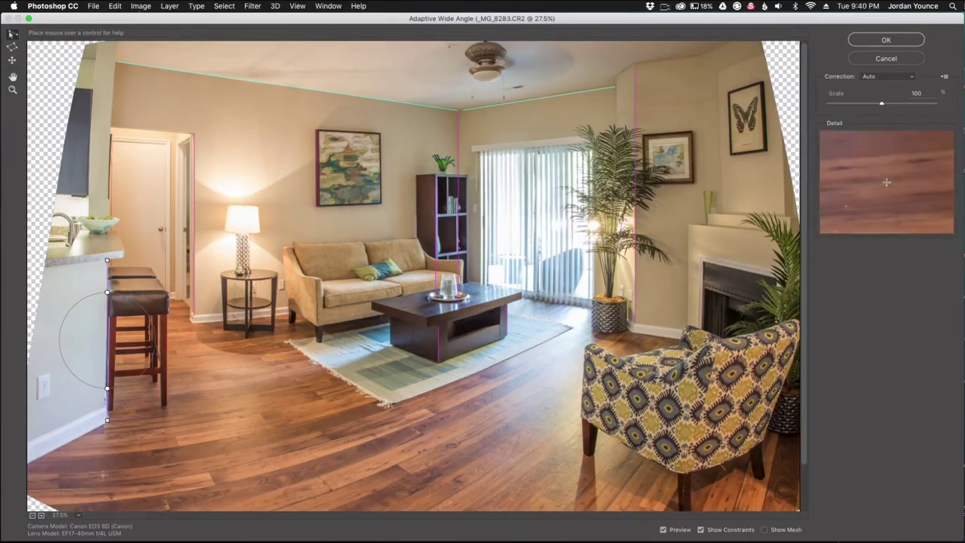
# - Constrain the floor line and both side walls, then raise Scale to nearly fill the canvas
pyautogui.click(72, 504)
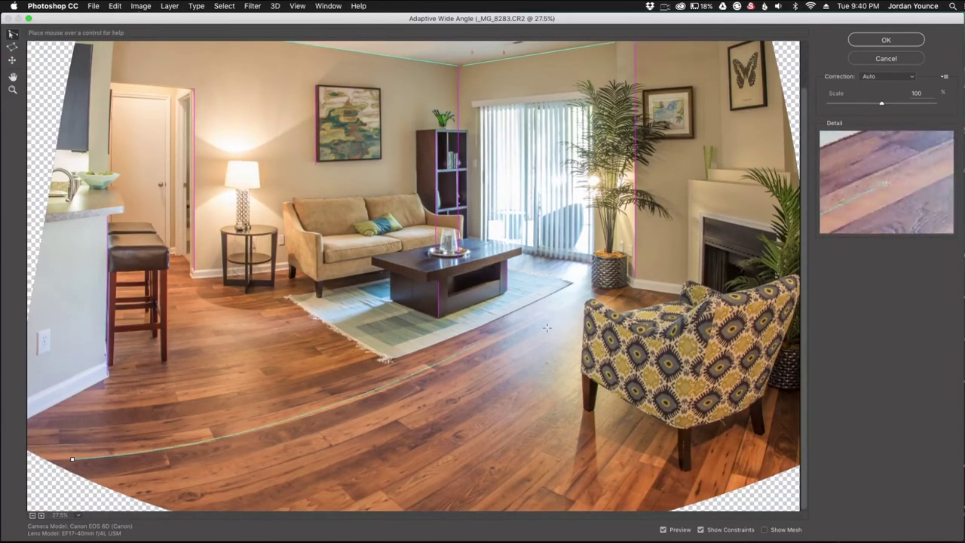
pyautogui.click(571, 302)
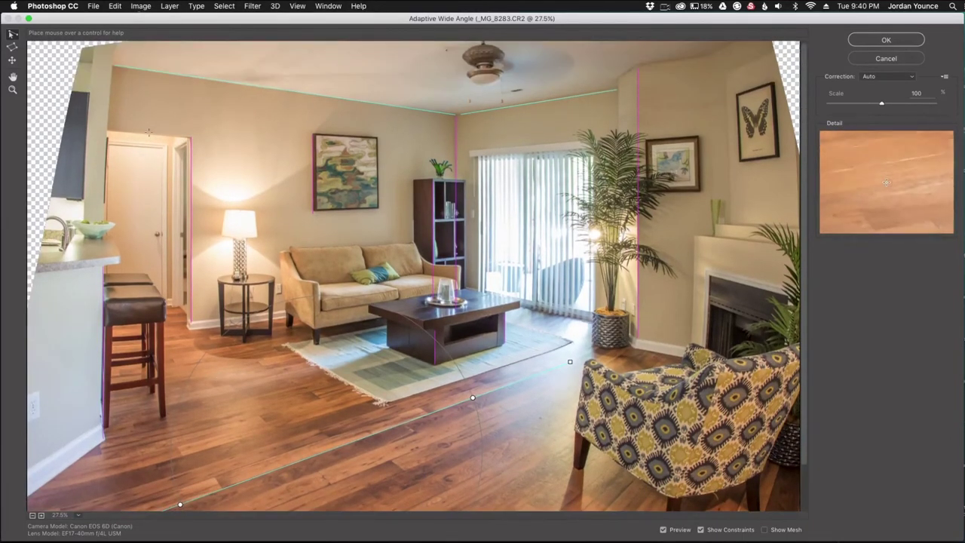
pyautogui.click(114, 51)
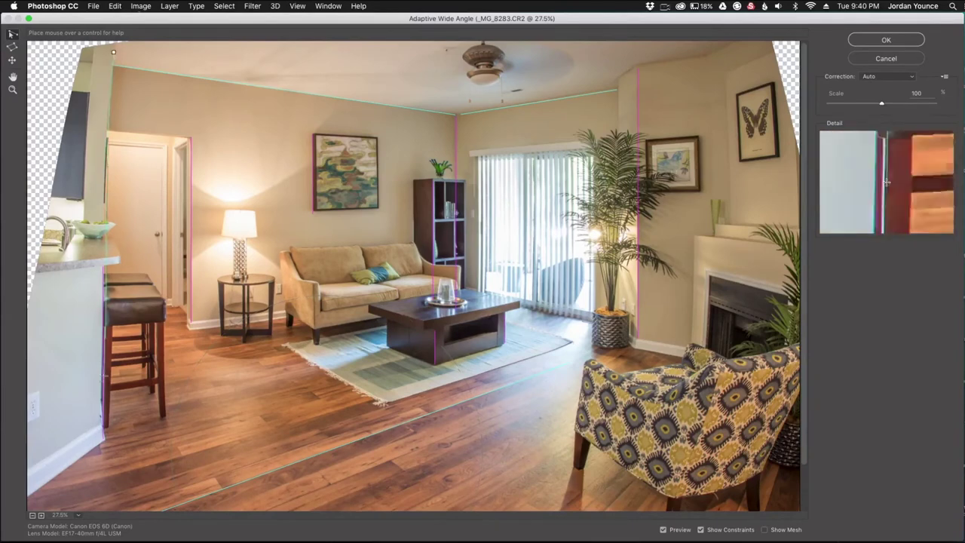
pyautogui.click(103, 386)
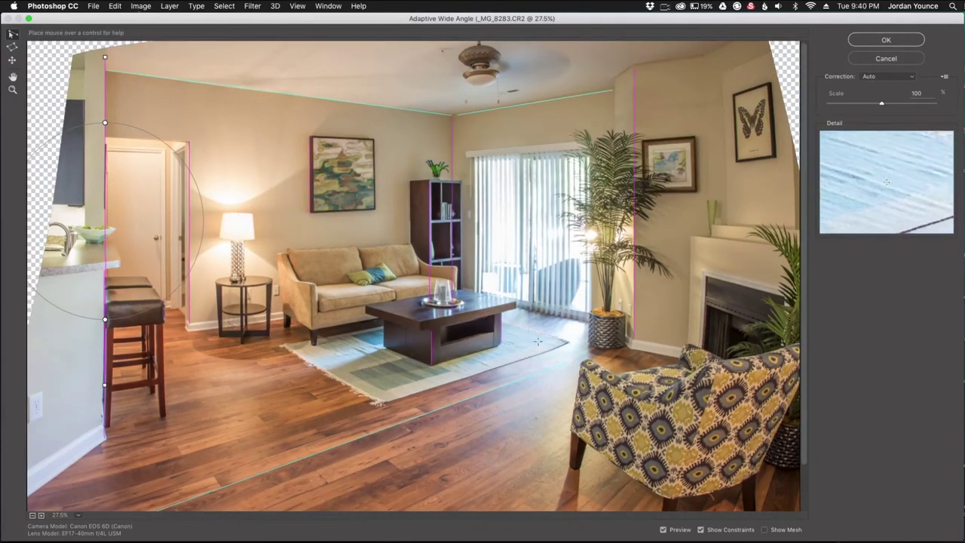
pyautogui.click(722, 74)
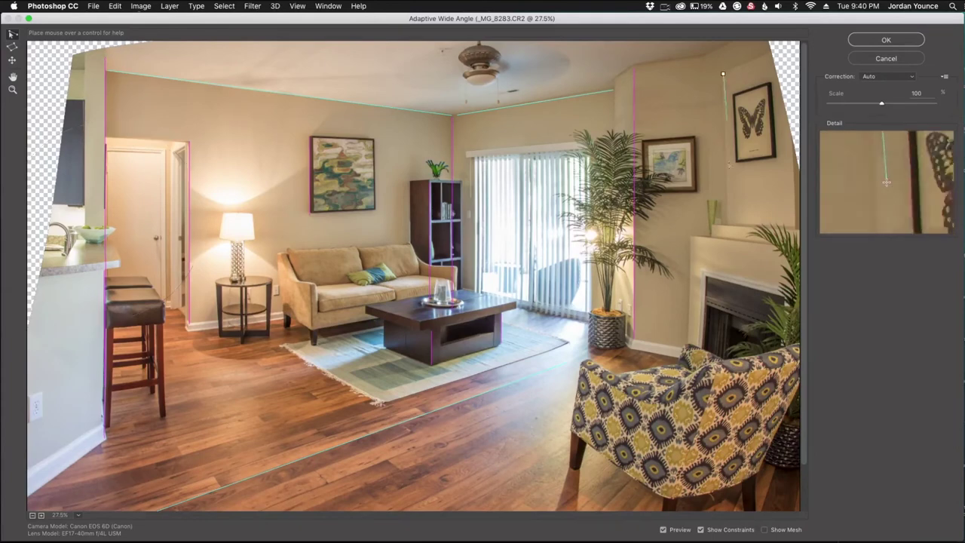
pyautogui.click(727, 223)
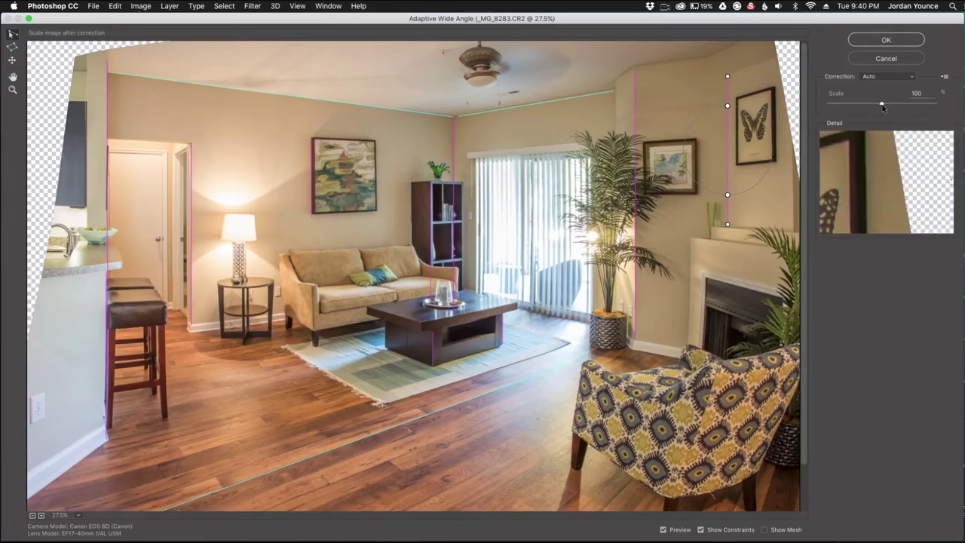
pyautogui.moveTo(881, 105)
pyautogui.mouseDown()
pyautogui.moveTo(899, 104)
pyautogui.moveTo(882, 104)
pyautogui.mouseUp()
# - Apply the wide-angle correction and crop the corners inward past the transparent gaps
pyautogui.click(874, 42)
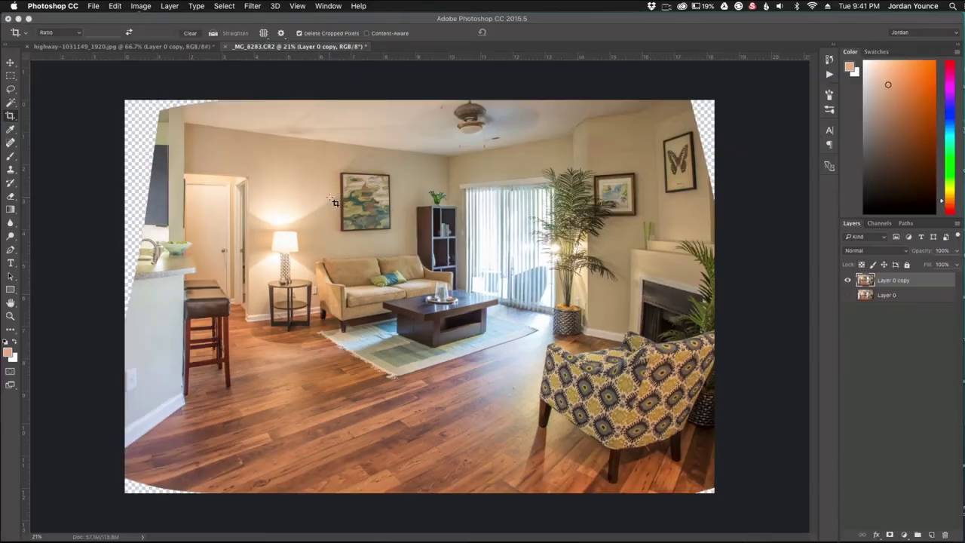
pyautogui.click(10, 115)
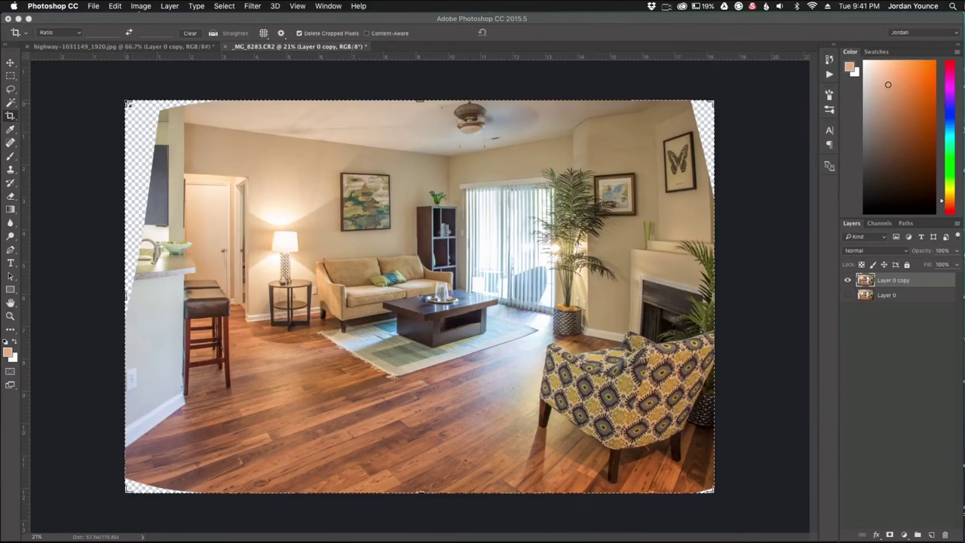
pyautogui.moveTo(129, 103)
pyautogui.mouseDown()
pyautogui.moveTo(160, 120)
pyautogui.moveTo(143, 110)
pyautogui.mouseUp()
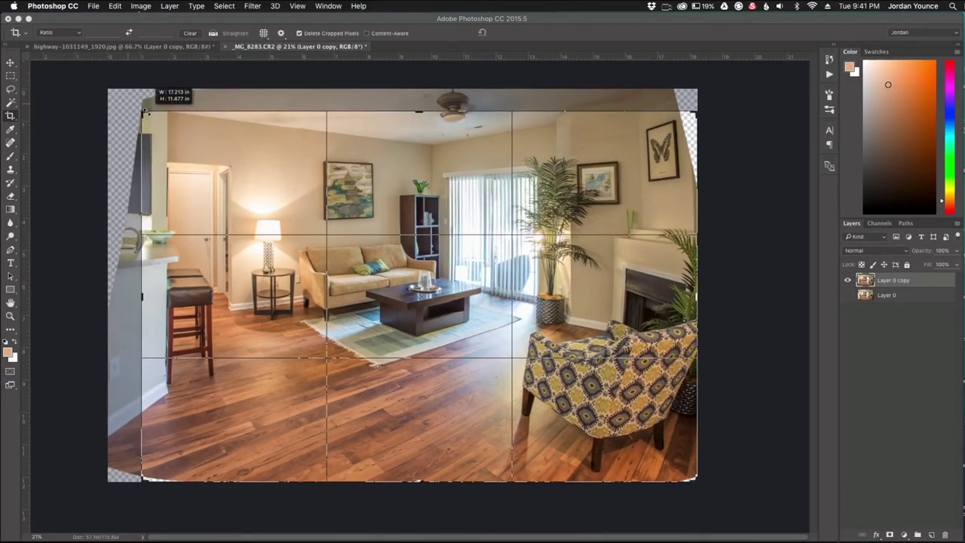
pyautogui.moveTo(149, 478); pyautogui.dragTo(147, 478)
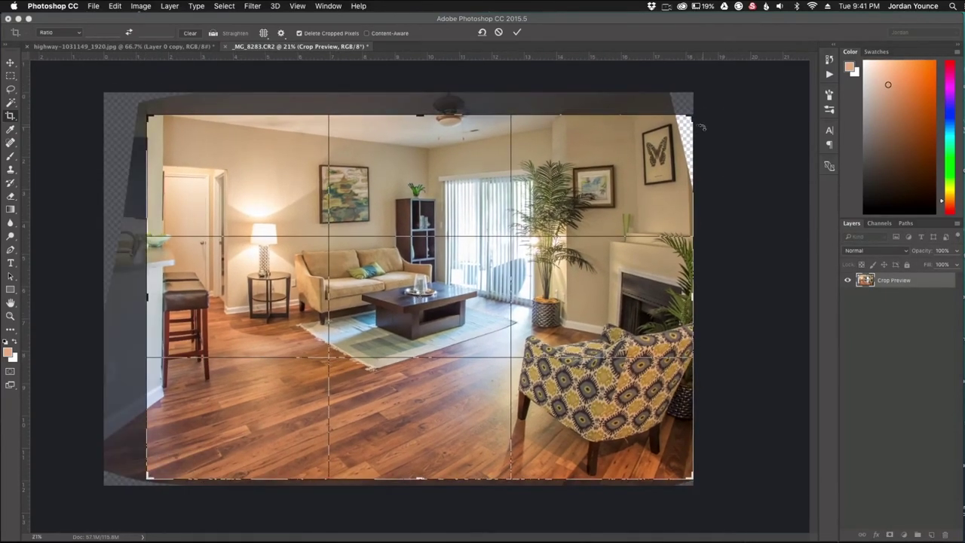
pyautogui.moveTo(692, 118); pyautogui.dragTo(682, 119)
pyautogui.moveTo(467, 260); pyautogui.dragTo(468, 264)
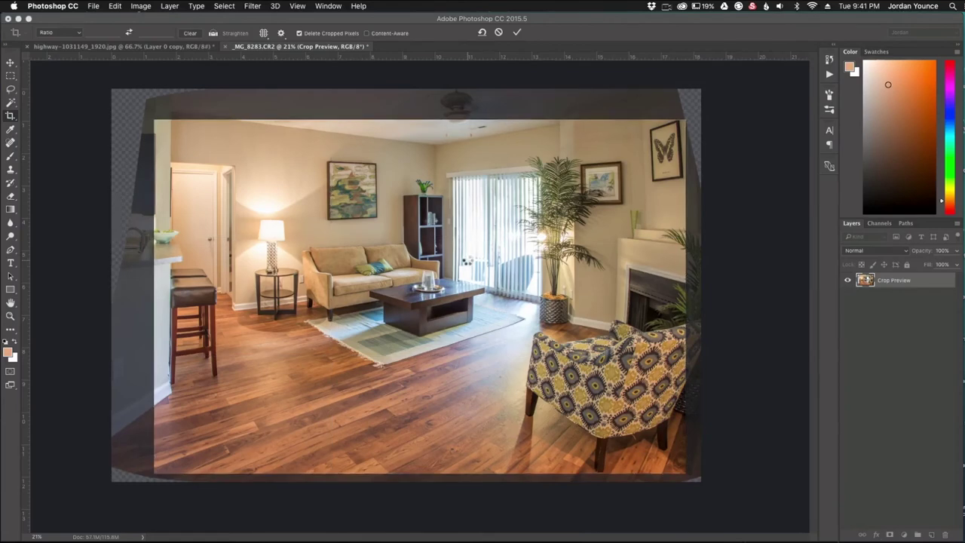
pyautogui.press('Return')
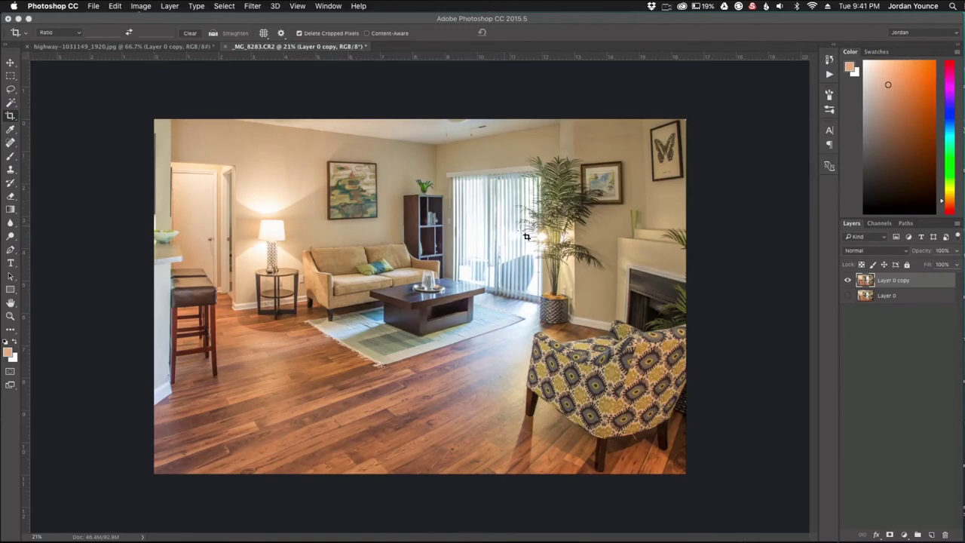
pyautogui.click(847, 280)
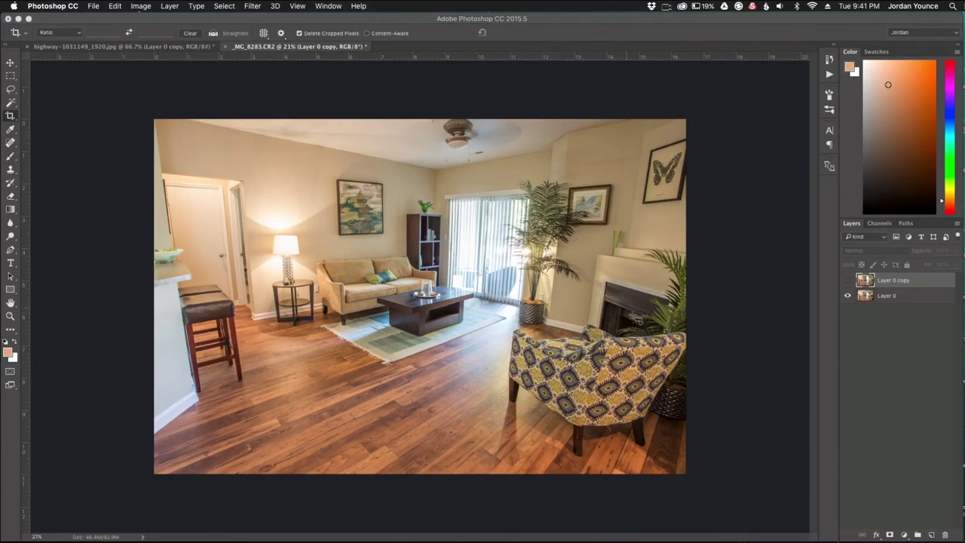
pyautogui.click(848, 282)
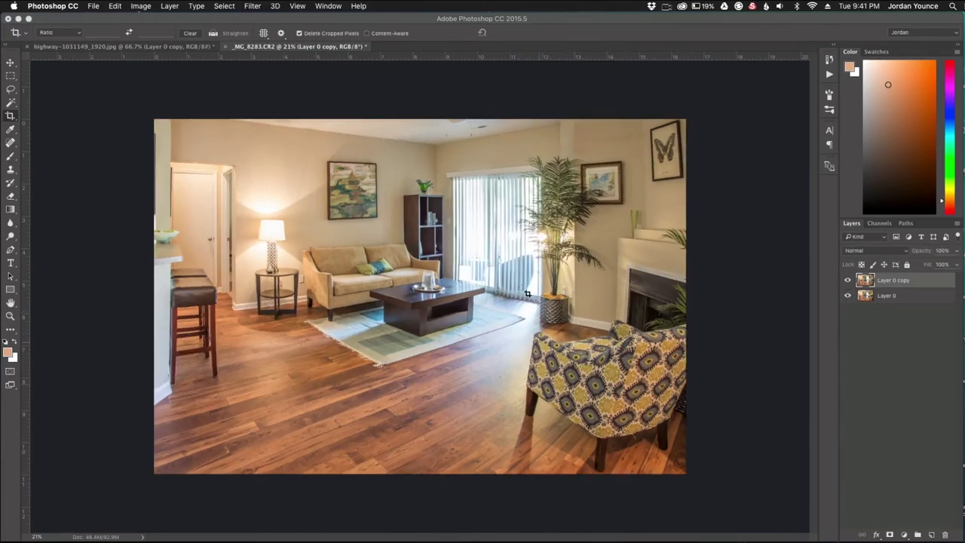